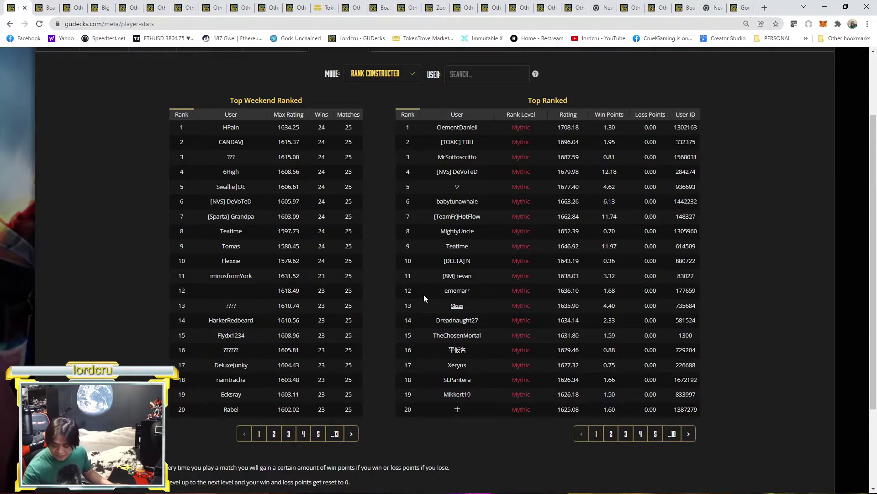
# - Review the Zoo Light deck page, highlight its estimated price, then go to Meta Matchups
pyautogui.click(433, 9)
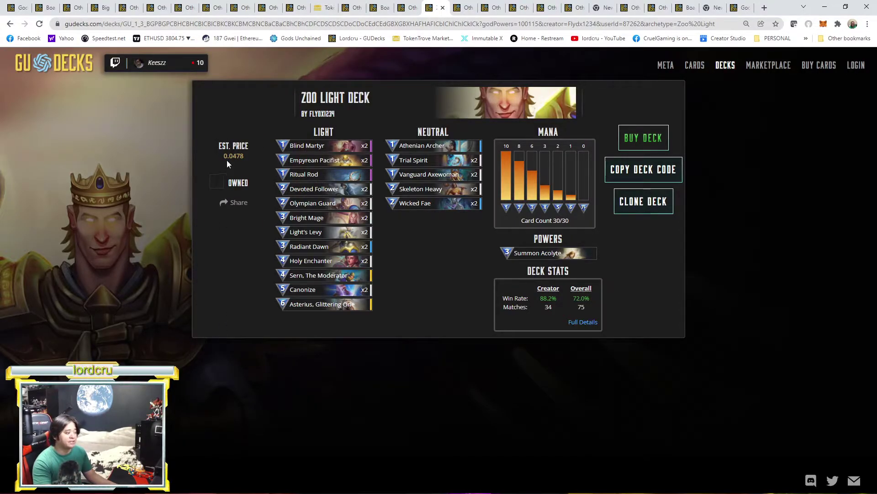
pyautogui.moveTo(228, 156); pyautogui.dragTo(246, 155)
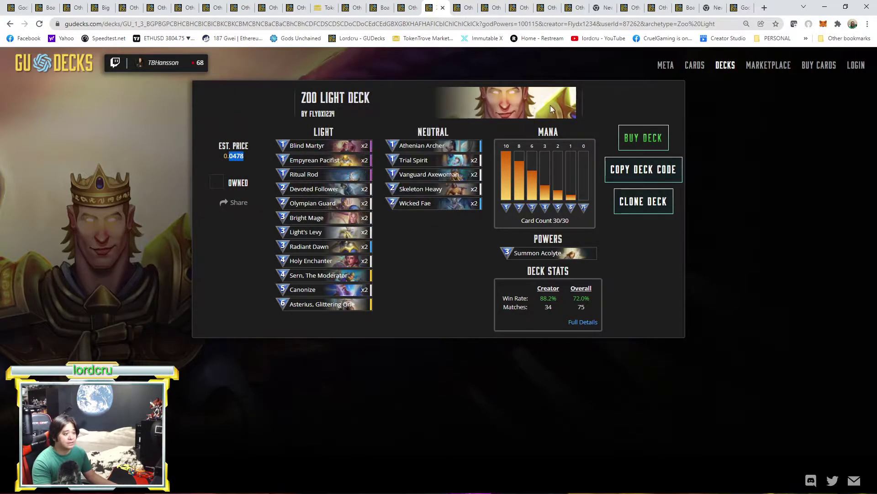
pyautogui.click(733, 8)
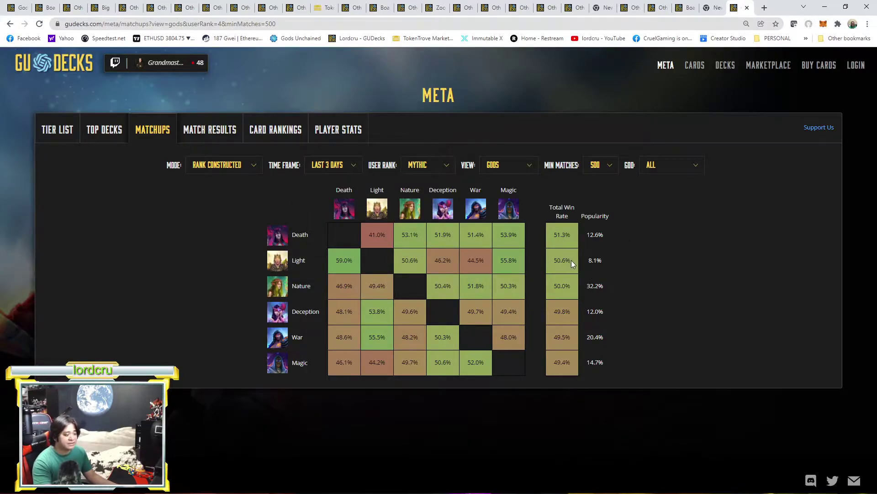
# - Highlight the Light god's win rates and popularity, then the War and Magic rows' figures
pyautogui.moveTo(573, 262); pyautogui.dragTo(299, 263)
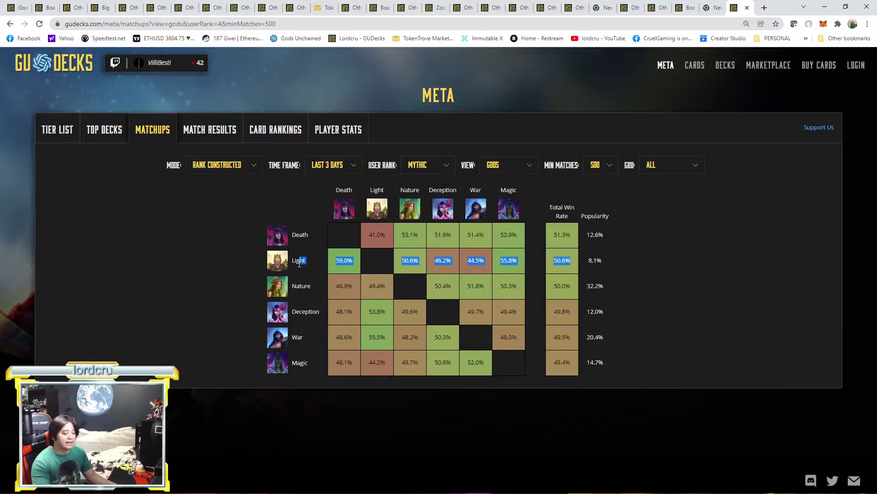
pyautogui.doubleClick(594, 259)
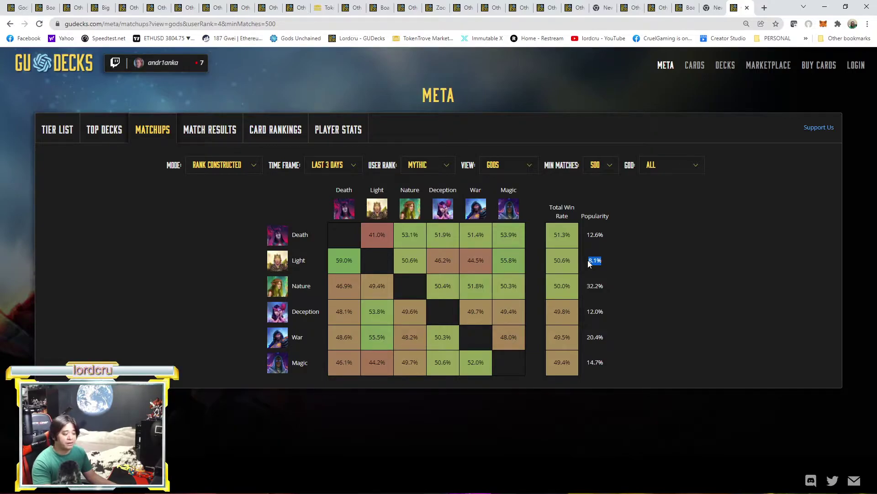
pyautogui.click(590, 263)
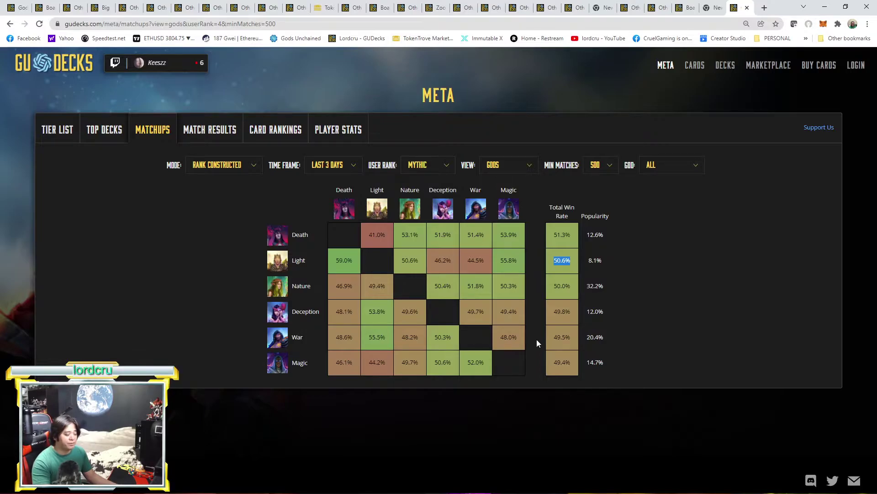
pyautogui.moveTo(571, 336); pyautogui.dragTo(544, 335)
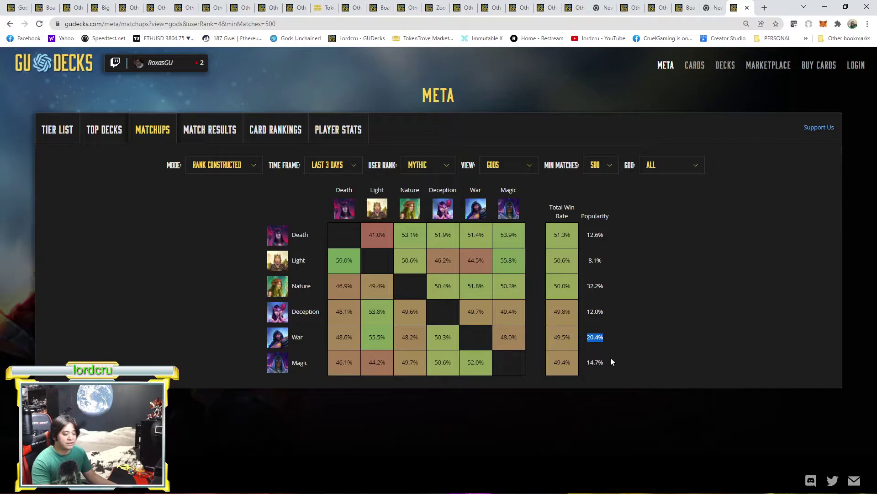
pyautogui.moveTo(605, 362); pyautogui.dragTo(541, 347)
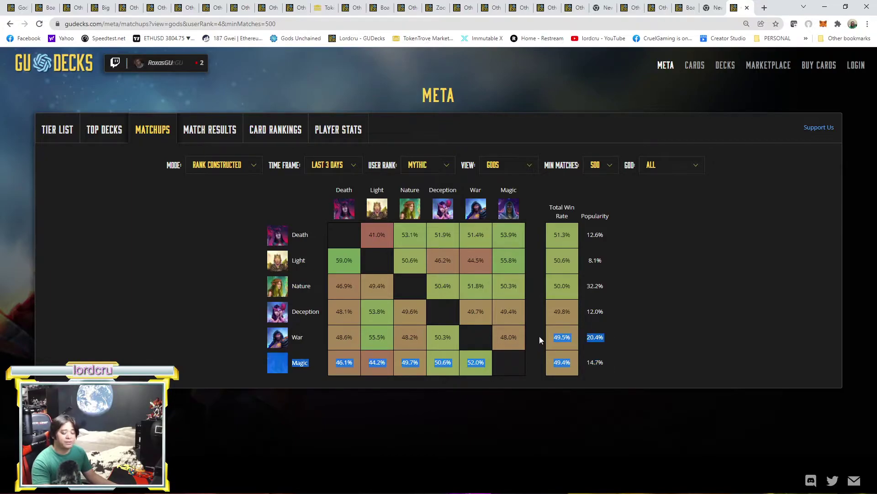
pyautogui.click(663, 287)
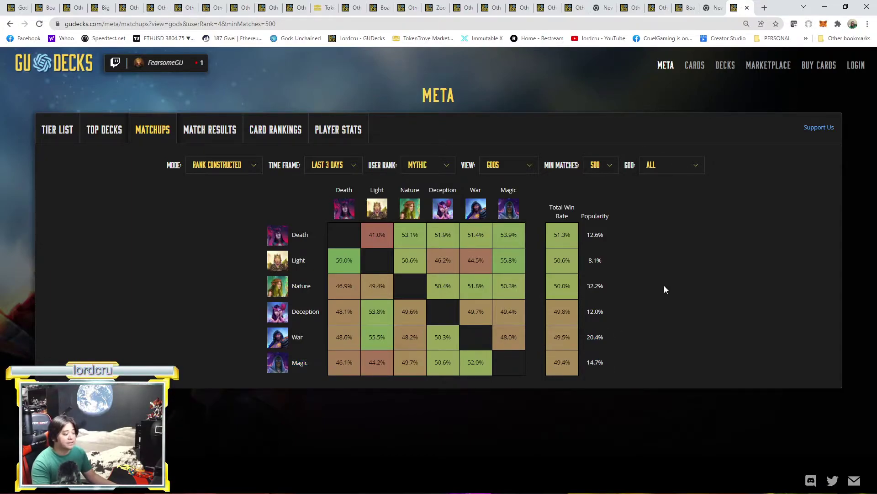
pyautogui.click(502, 165)
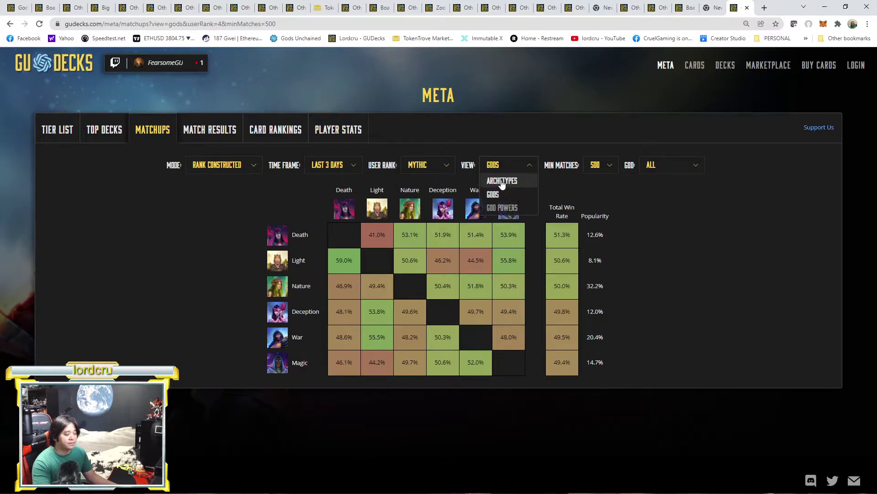
# - Group matchups by Archetypes and highlight Zoo Light's 4.7% popularity, glancing back at its deck page
pyautogui.click(504, 180)
pyautogui.scroll(-1, 438, 345)
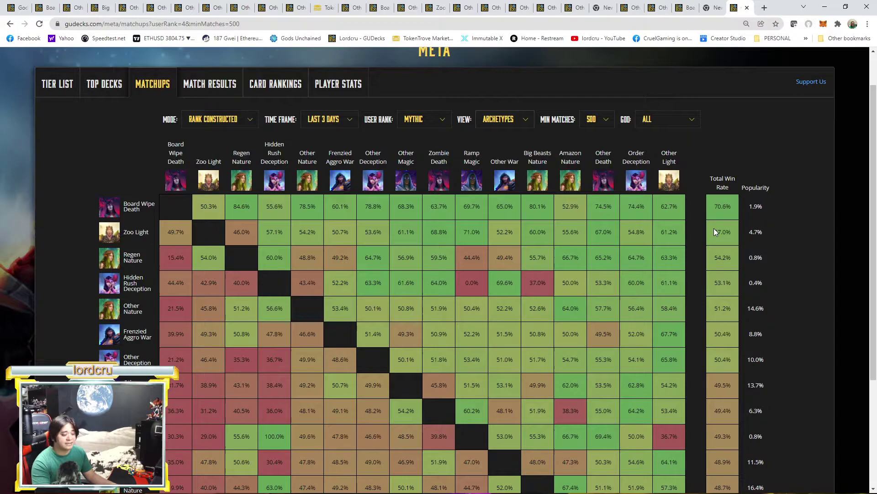
pyautogui.doubleClick(755, 233)
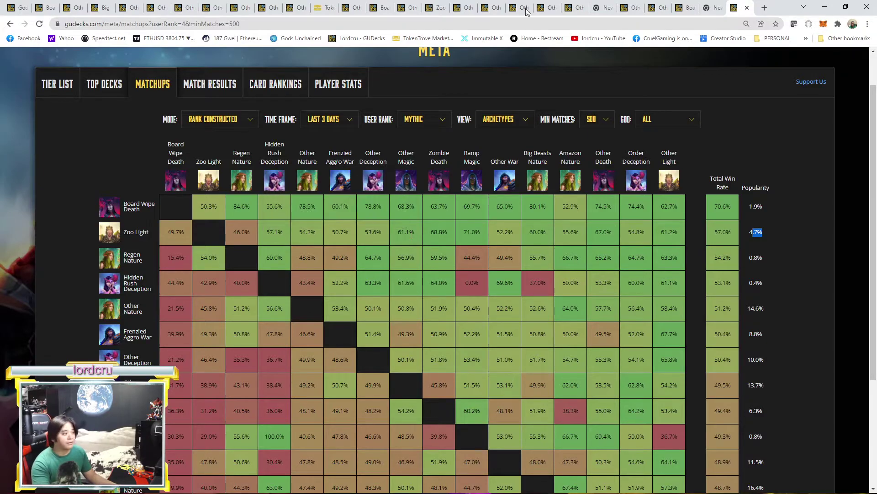
pyautogui.click(437, 8)
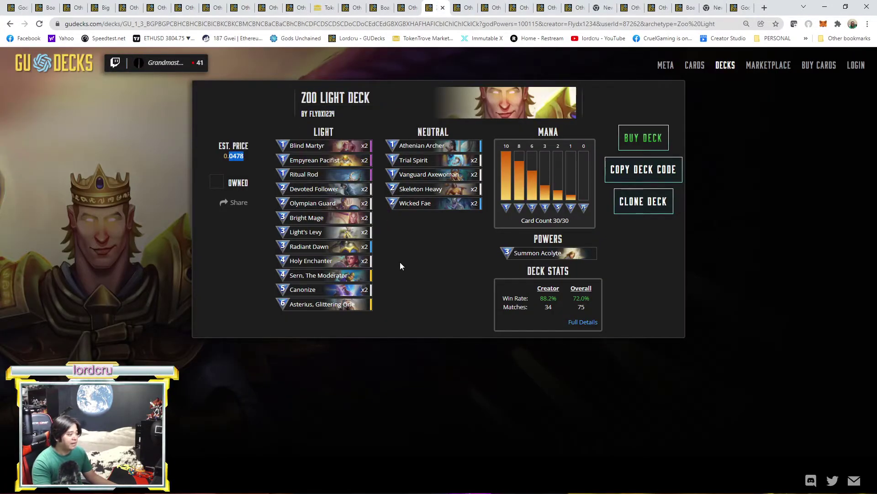
pyautogui.click(740, 8)
pyautogui.scroll(-3, 383, 241)
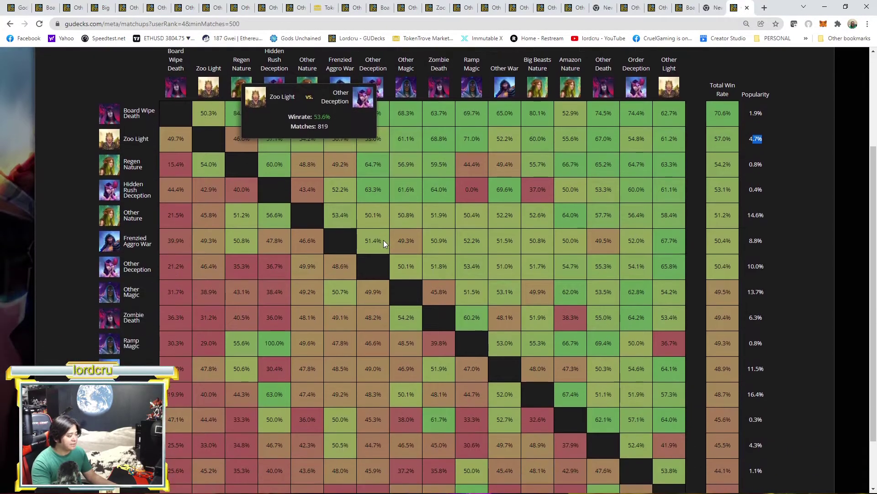
pyautogui.scroll(-3, 383, 240)
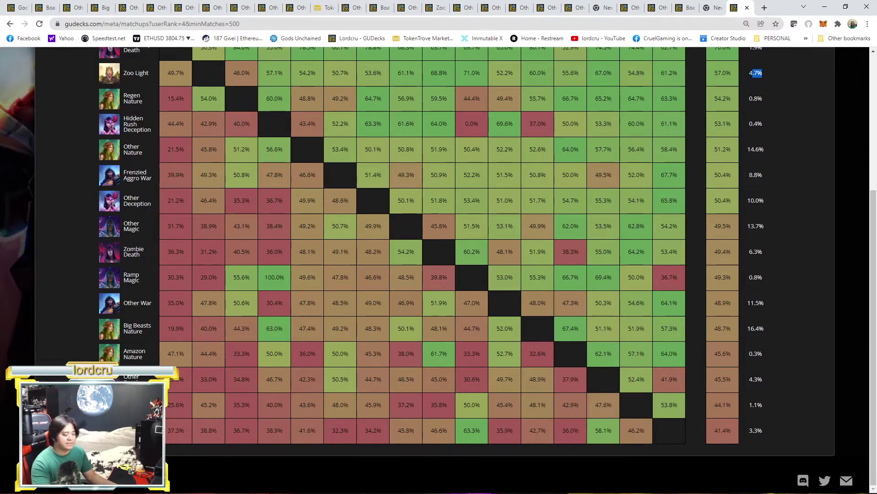
pyautogui.scroll(3, 142, 51)
pyautogui.scroll(2, 143, 69)
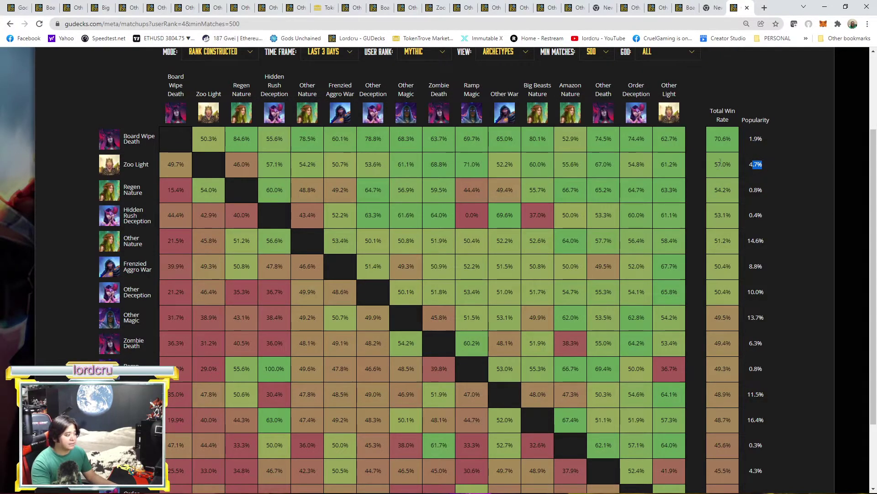
pyautogui.moveTo(757, 164); pyautogui.dragTo(151, 167)
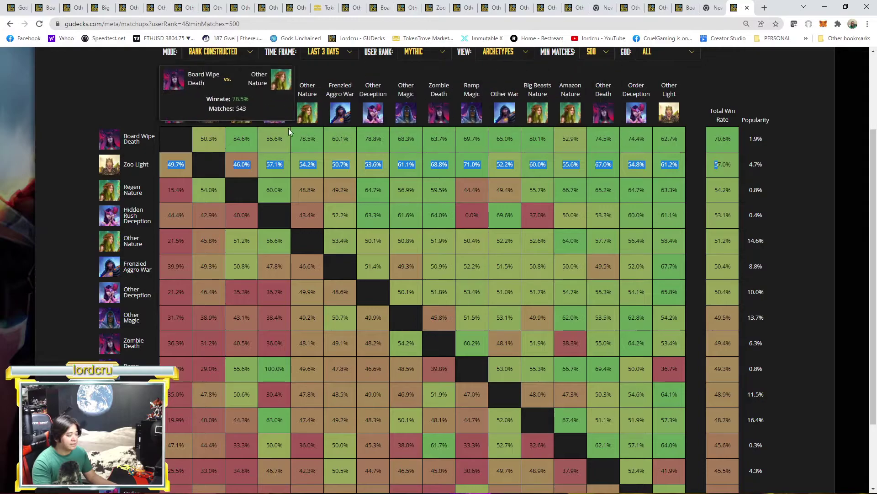
pyautogui.click(201, 139)
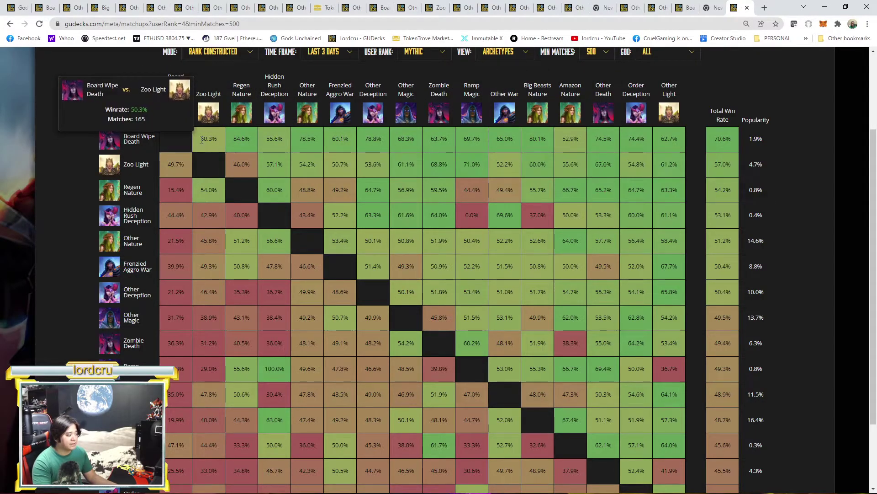
pyautogui.doubleClick(208, 139)
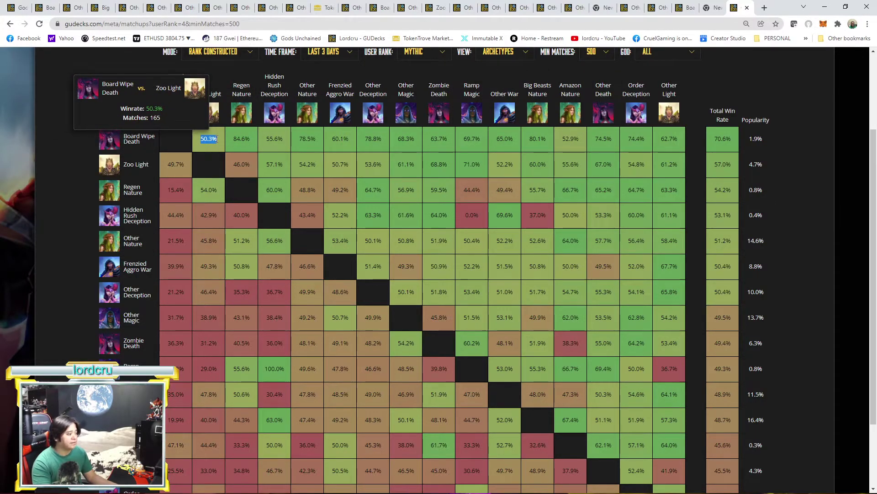
pyautogui.moveTo(227, 139); pyautogui.dragTo(577, 139)
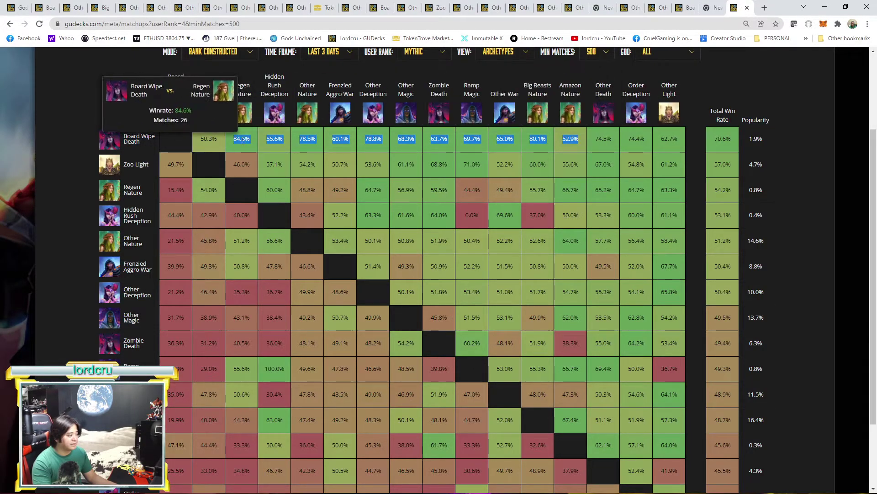
pyautogui.moveTo(274, 139); pyautogui.dragTo(421, 143)
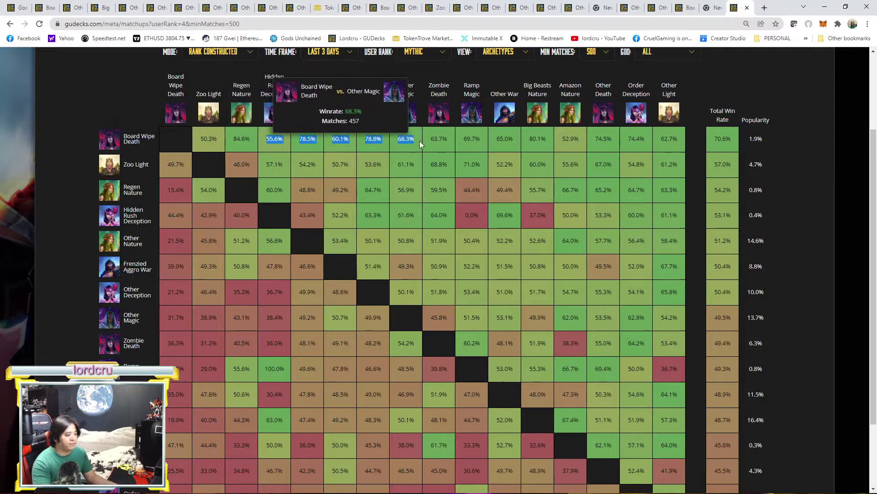
pyautogui.click(521, 141)
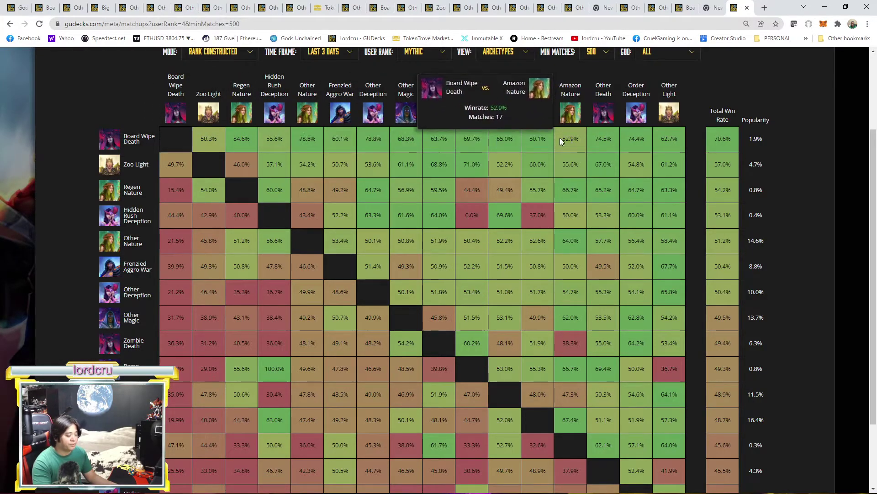
pyautogui.doubleClick(206, 140)
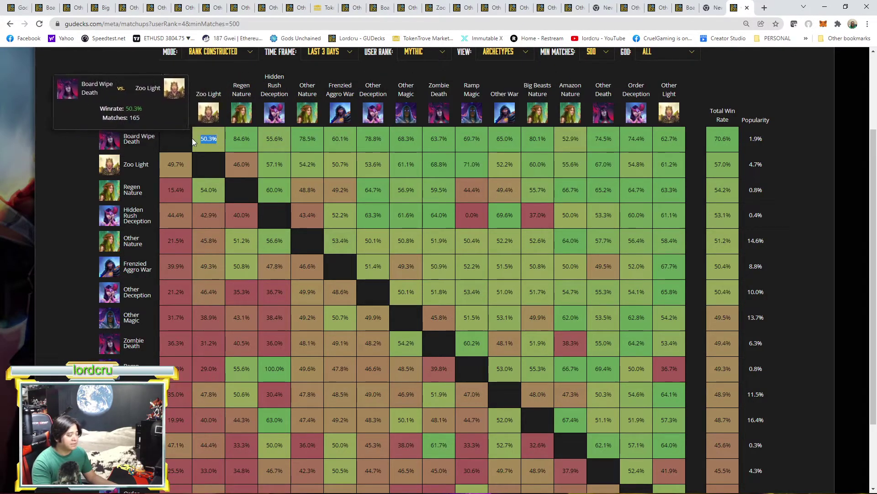
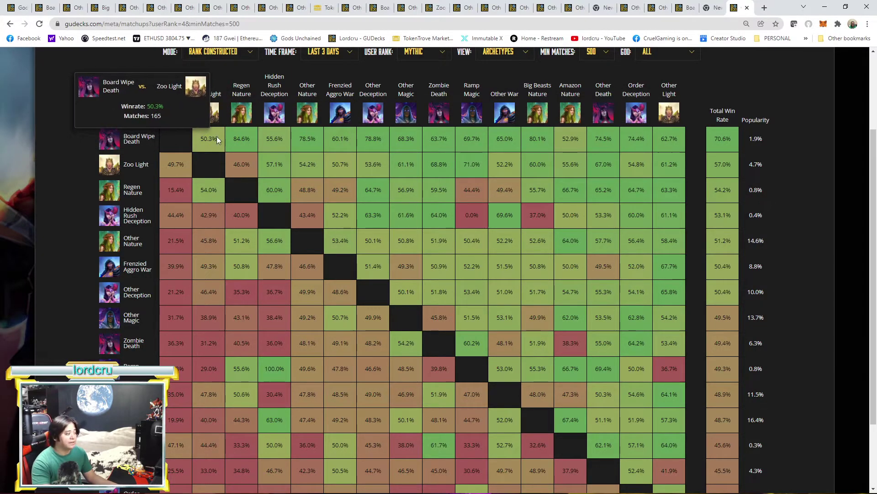
# - Highlight the 50.3% Board Wipe Death vs Zoo Light winrate, then bring up the top-player leaderboards
pyautogui.doubleClick(218, 139)
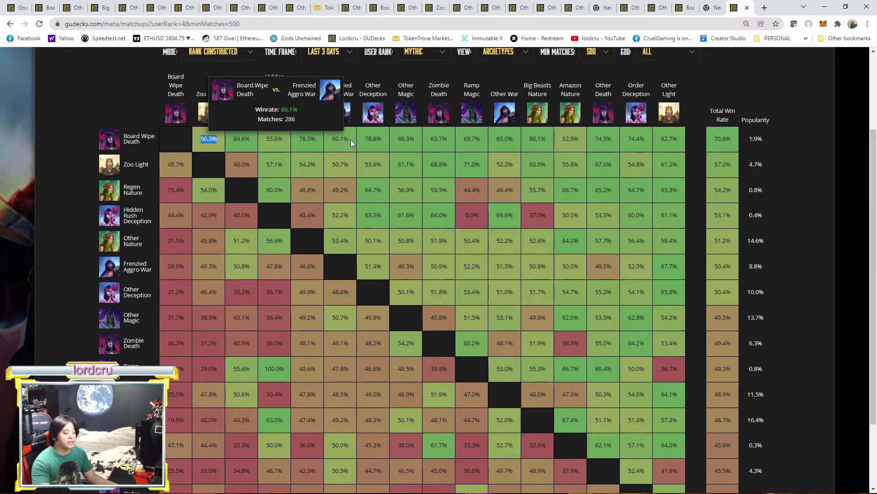
pyautogui.scroll(-1, 503, 336)
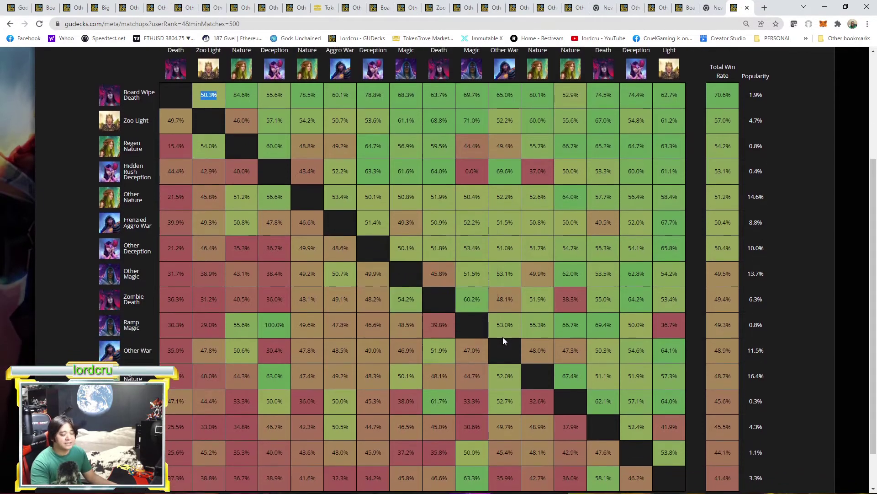
pyautogui.scroll(1, 502, 337)
pyautogui.scroll(2, 503, 338)
pyautogui.scroll(-2, 502, 337)
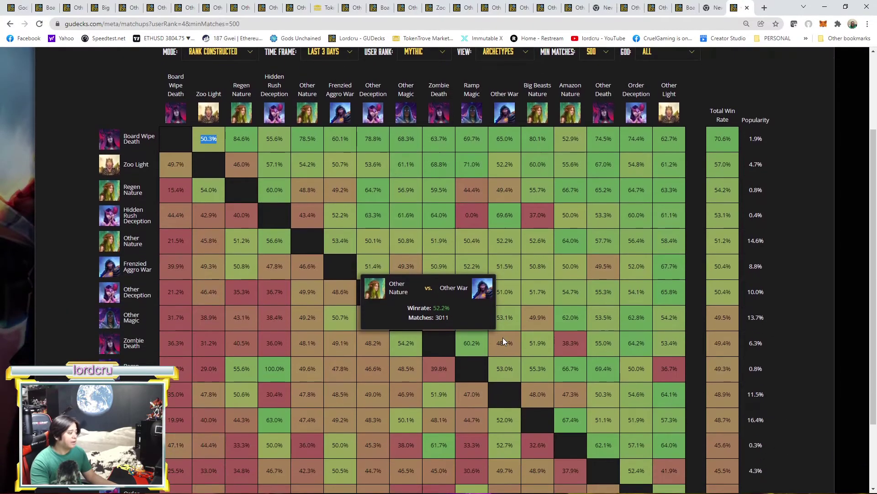
pyautogui.scroll(2, 502, 337)
pyautogui.scroll(3, 504, 205)
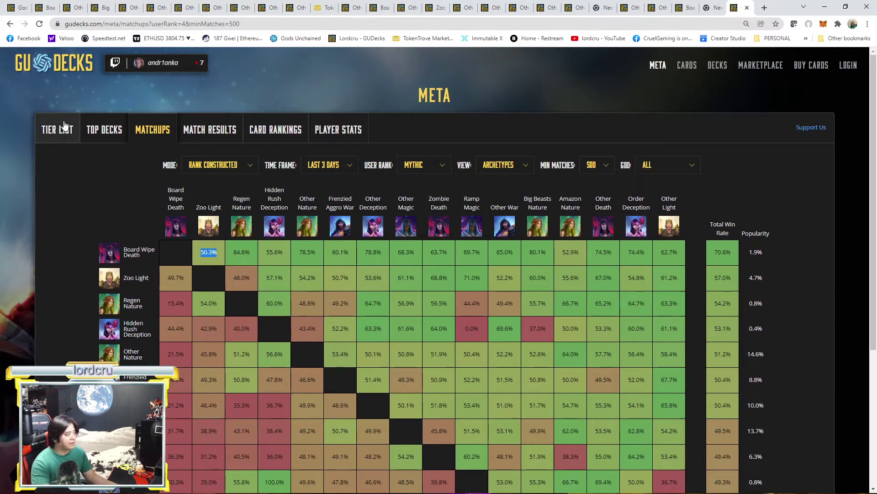
pyautogui.hotkey('ctrl', '2')
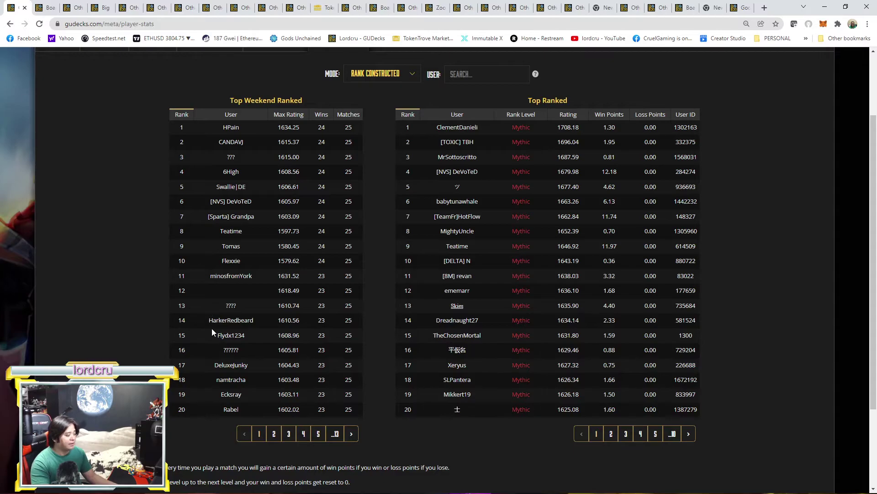
pyautogui.click(234, 277)
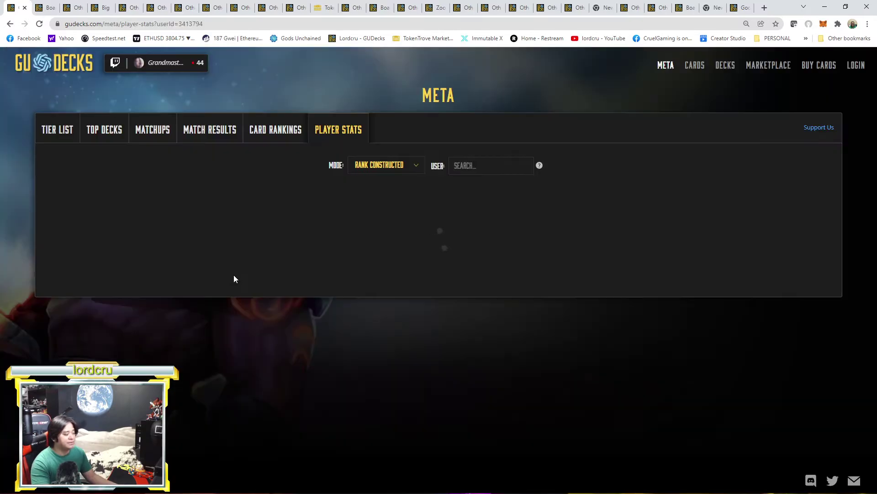
pyautogui.scroll(-5, 363, 263)
pyautogui.scroll(-2, 362, 264)
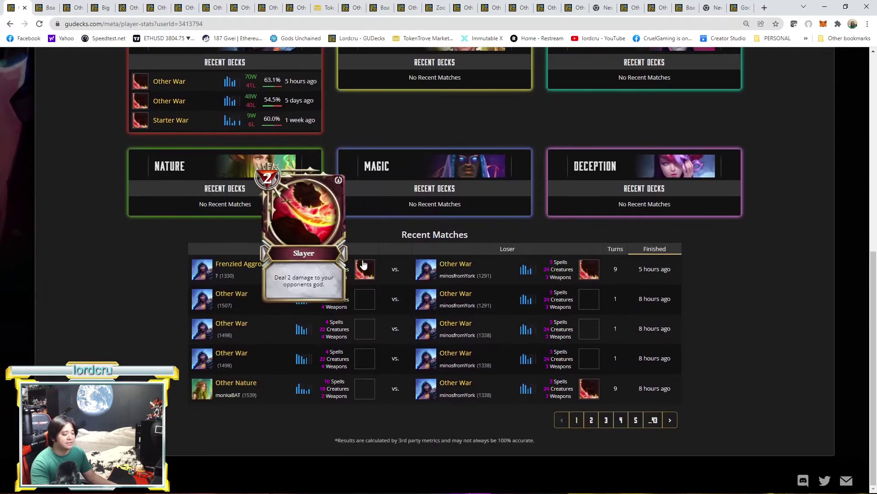
pyautogui.click(637, 419)
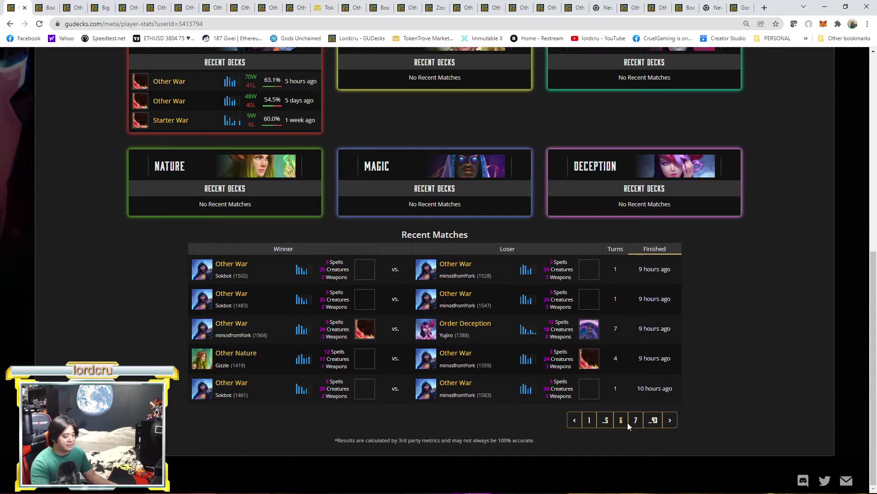
pyautogui.click(634, 419)
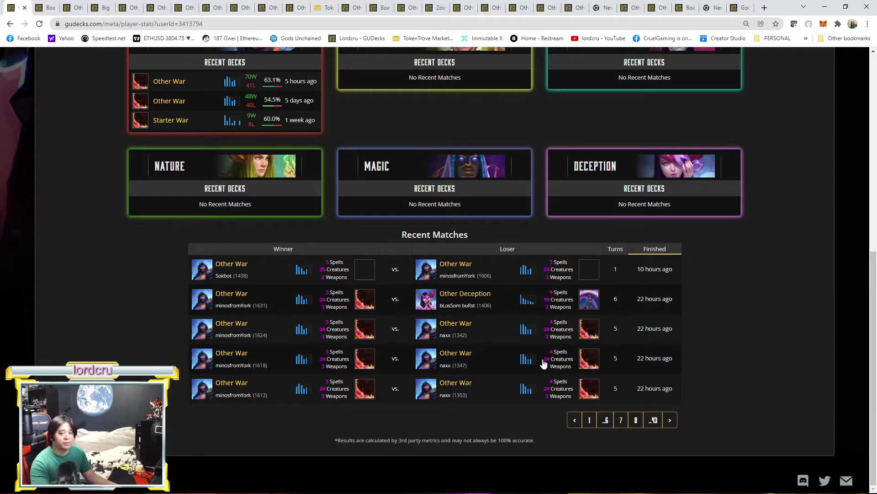
pyautogui.click(636, 420)
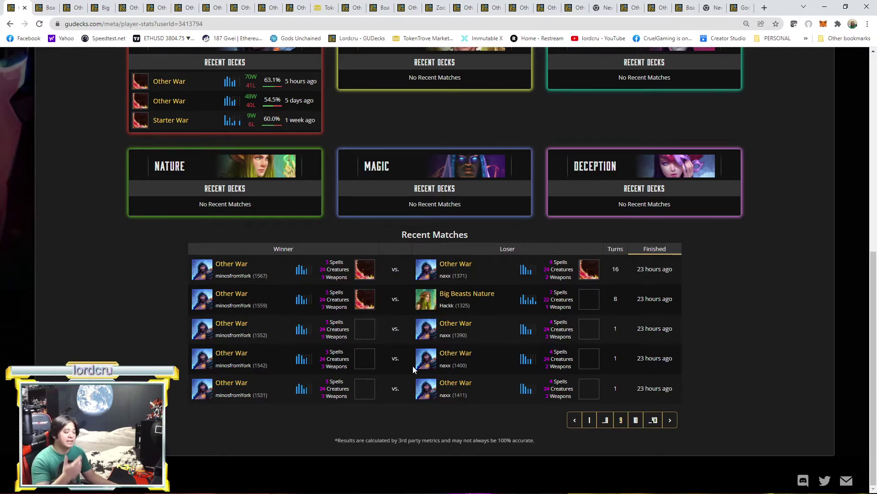
pyautogui.scroll(10, 461, 165)
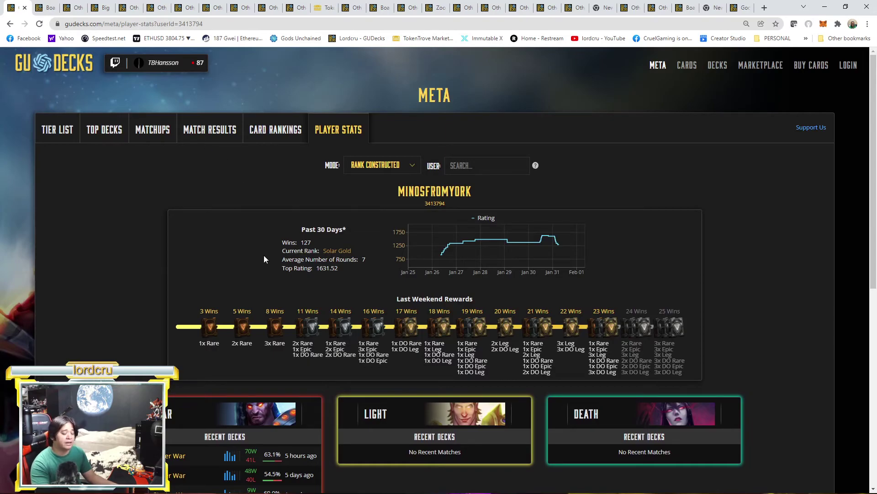
pyautogui.scroll(-1, 341, 245)
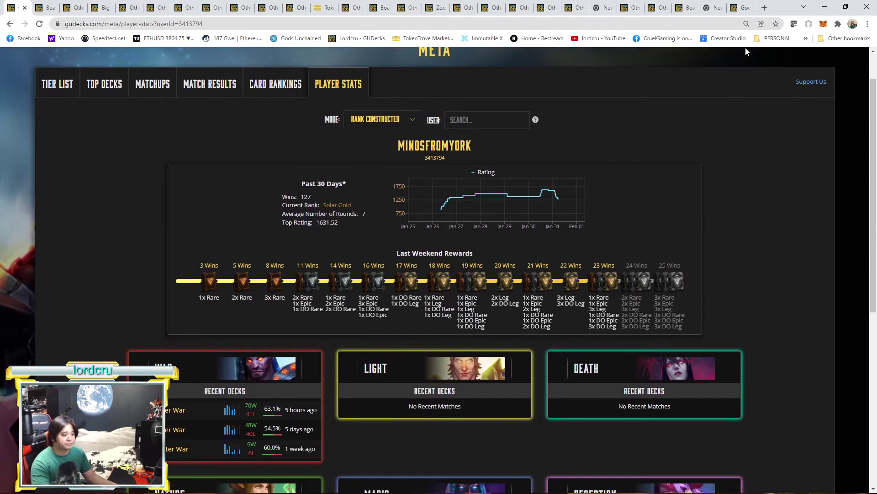
pyautogui.click(745, 8)
pyautogui.scroll(-3, 430, 277)
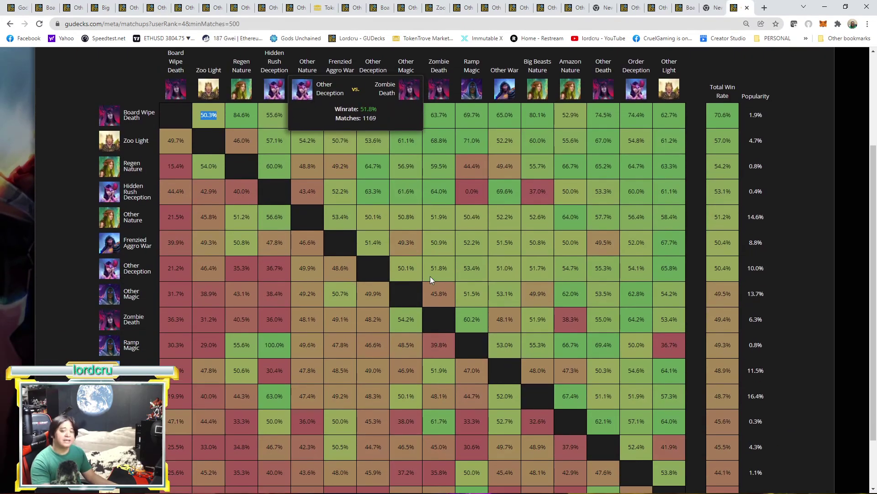